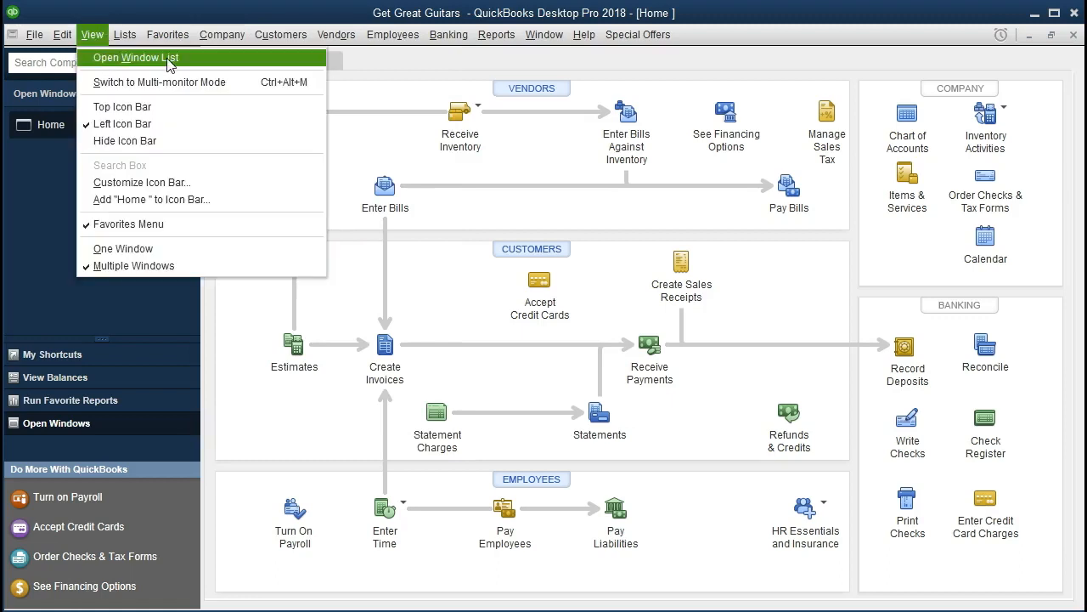
click(32, 172)
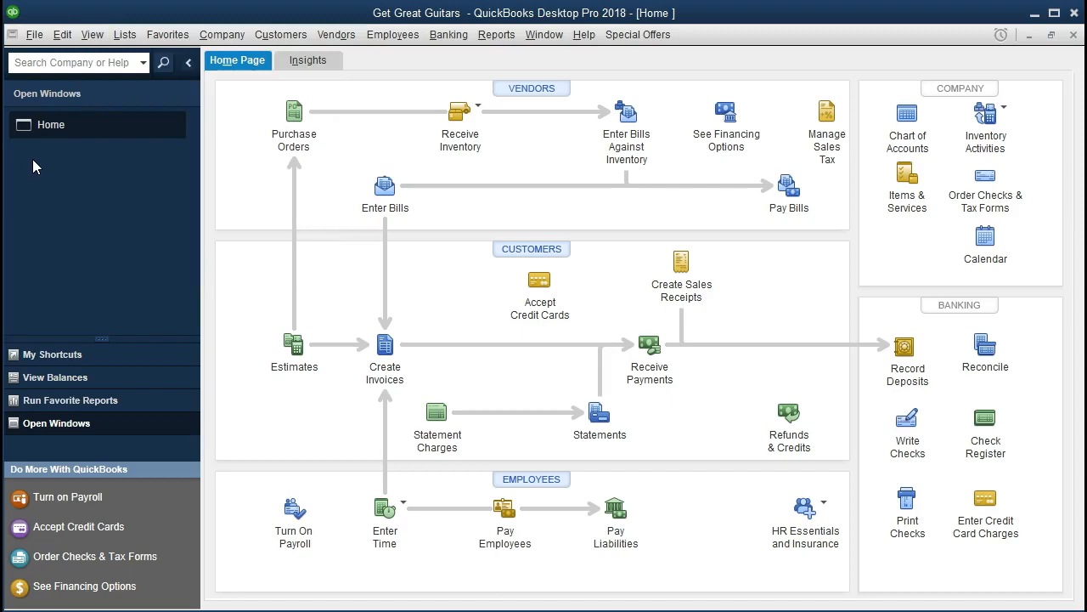
click(34, 40)
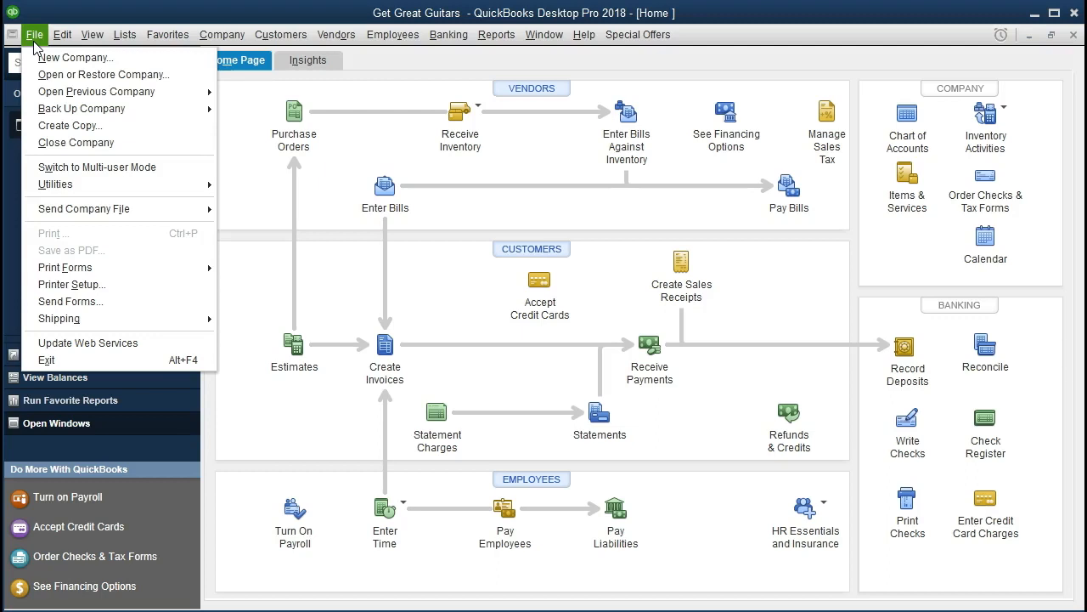
click(34, 41)
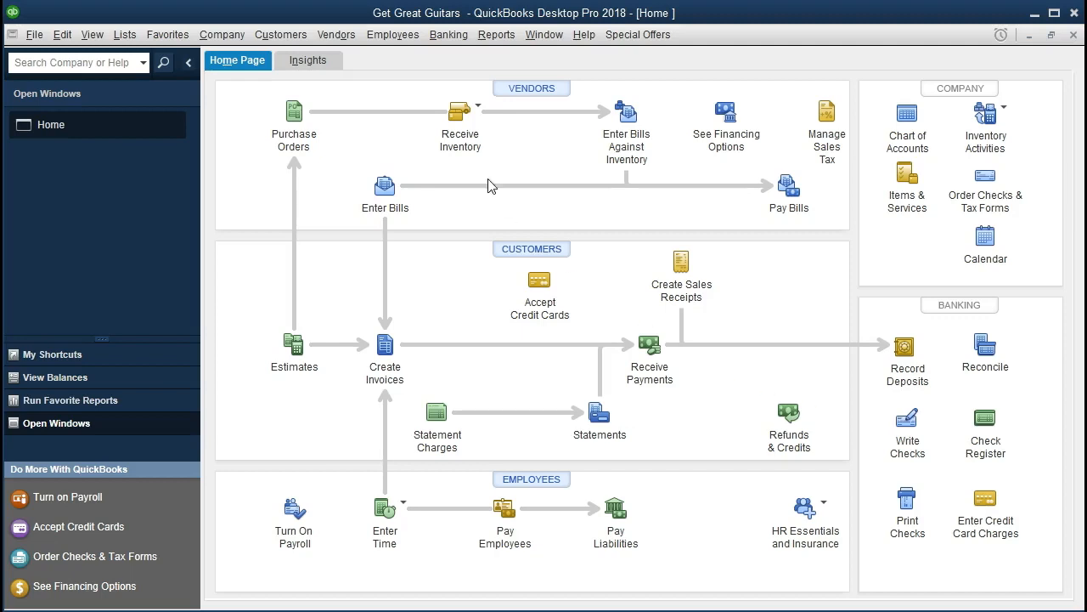
click(228, 35)
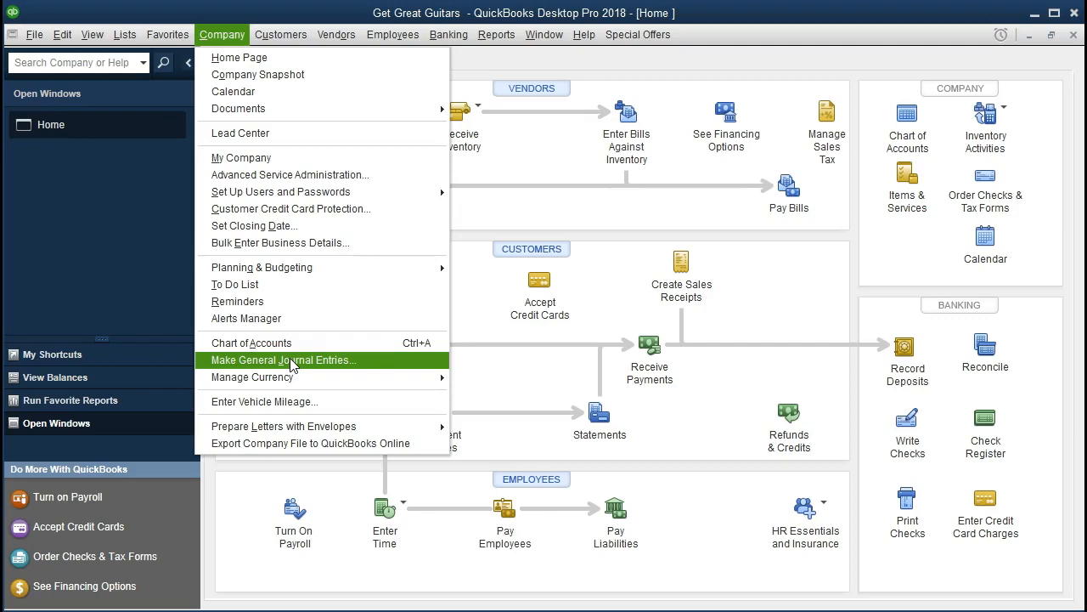
Open the account register for the Furniture and Equipment account.
click(443, 36)
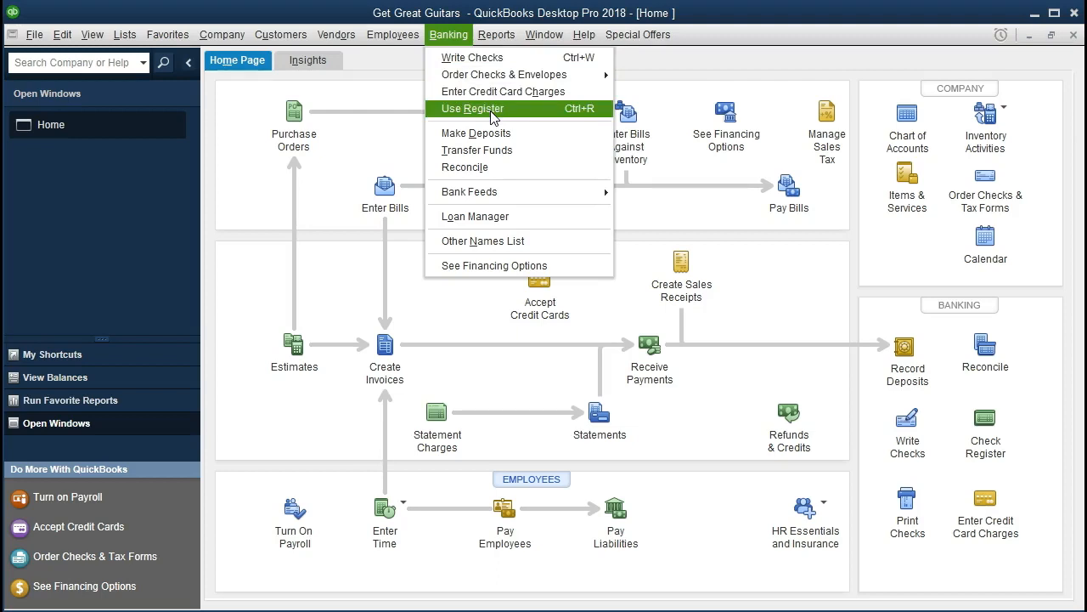
click(527, 112)
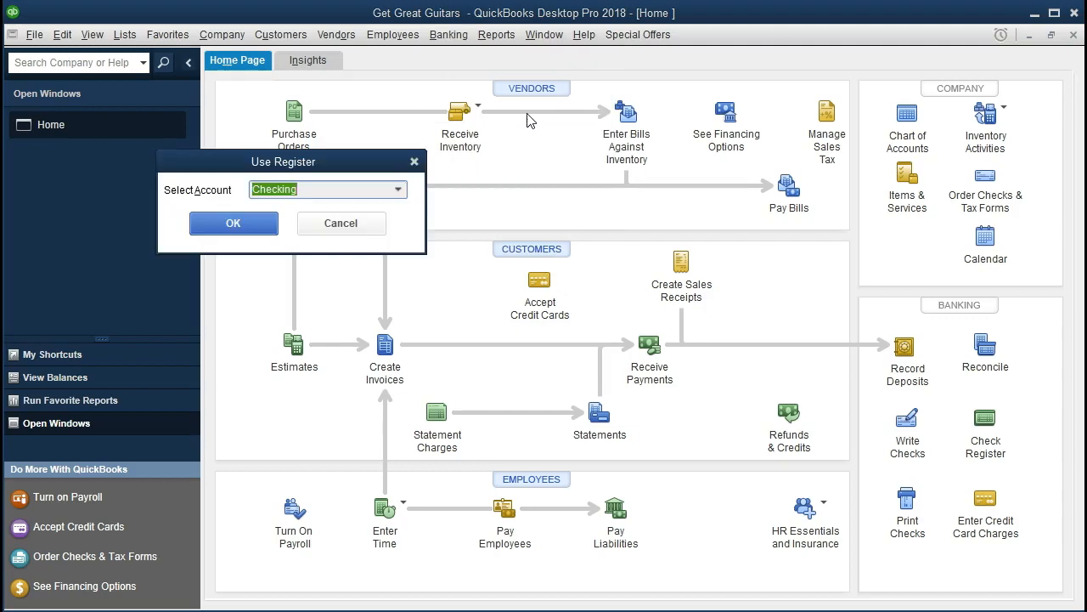
click(397, 189)
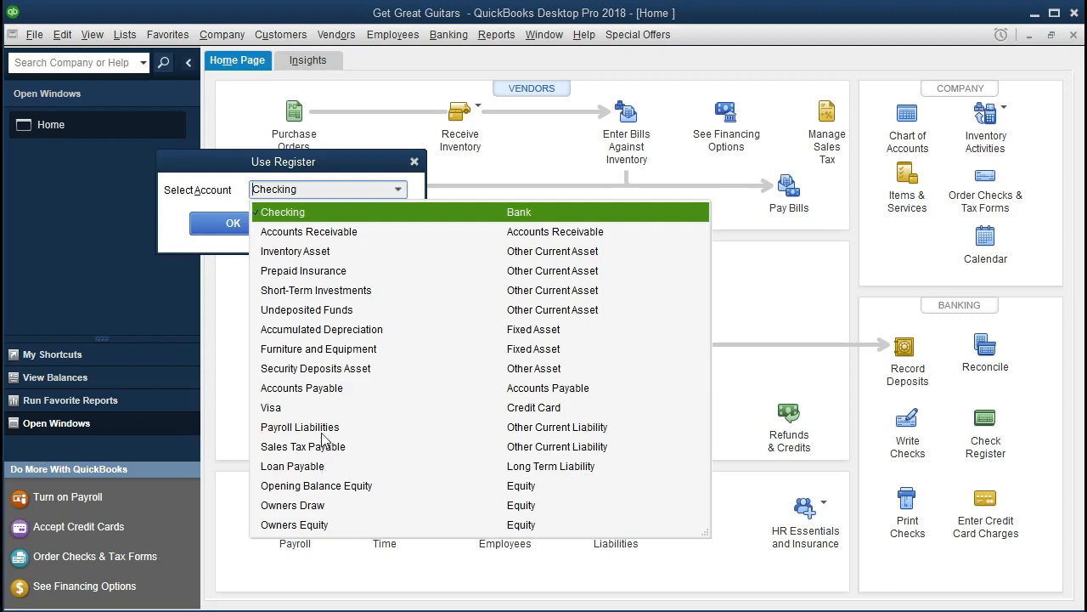
click(345, 356)
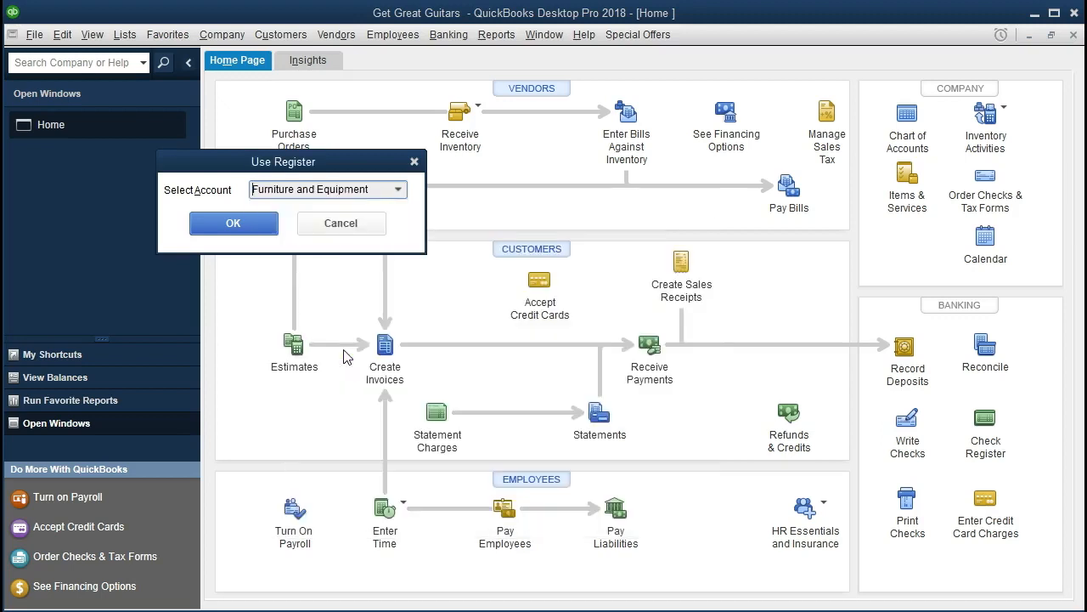
click(242, 224)
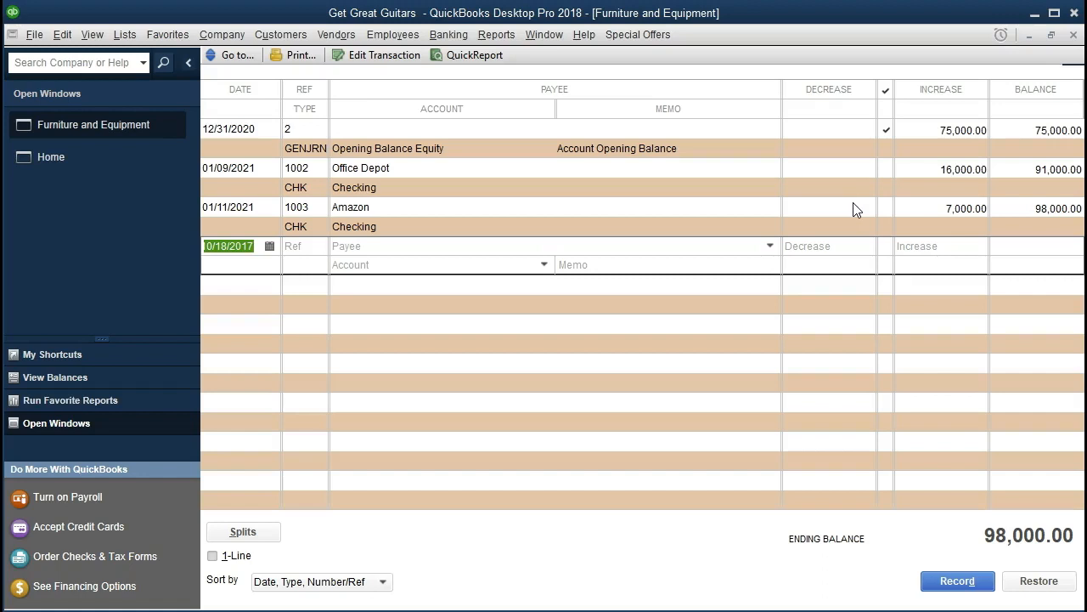
Start a new register entry dated 02/28/2021 with Office Depot as the payee.
text(0221)
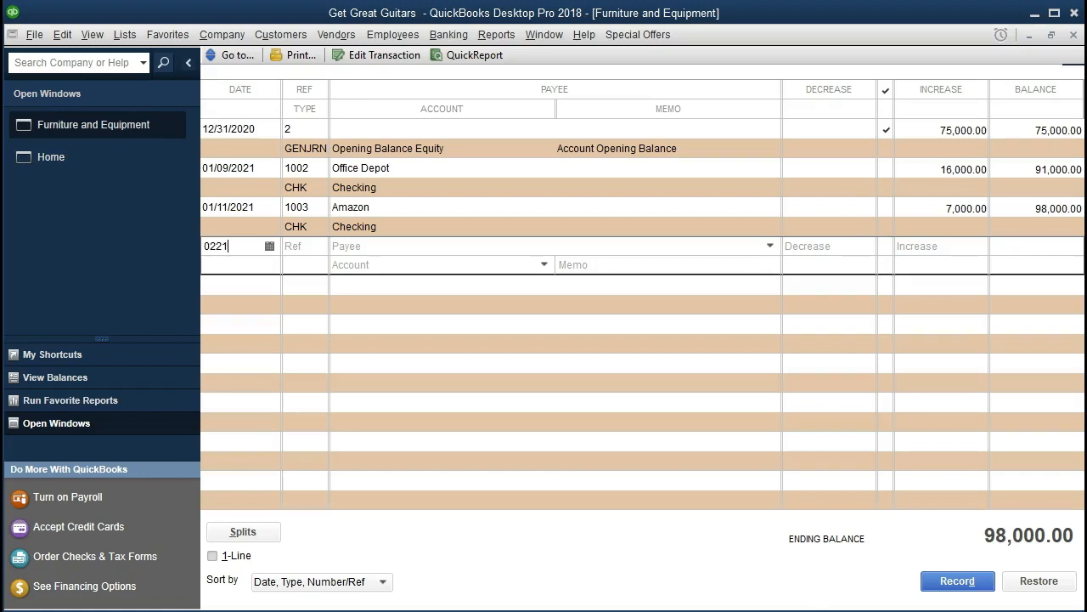
key(BackSpace)
key(BackSpace)
text(2821)
key(Tab)
key(Tab)
text(Off)
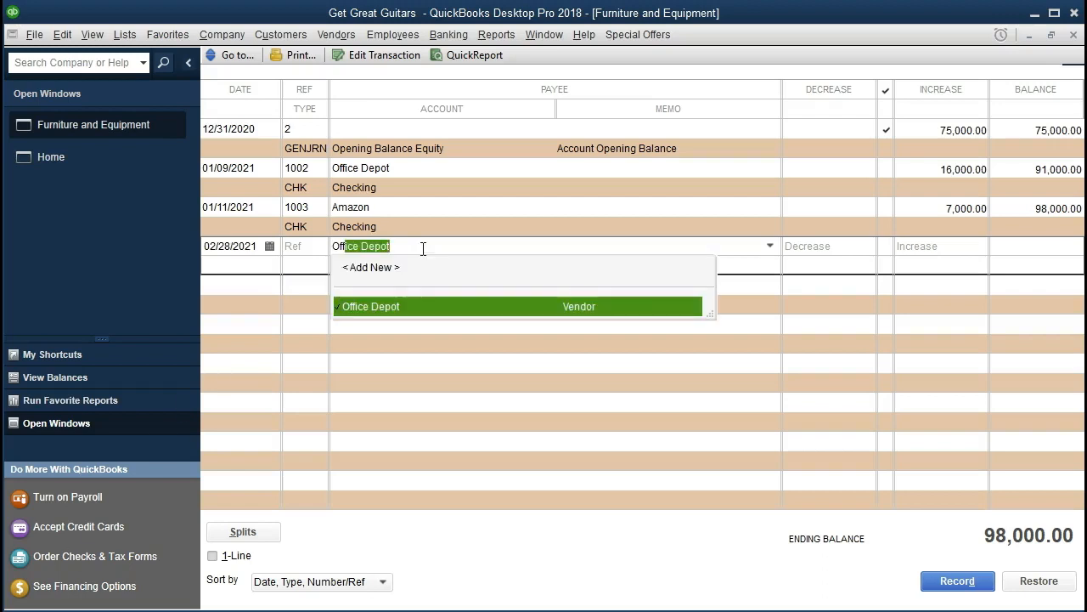
click(404, 306)
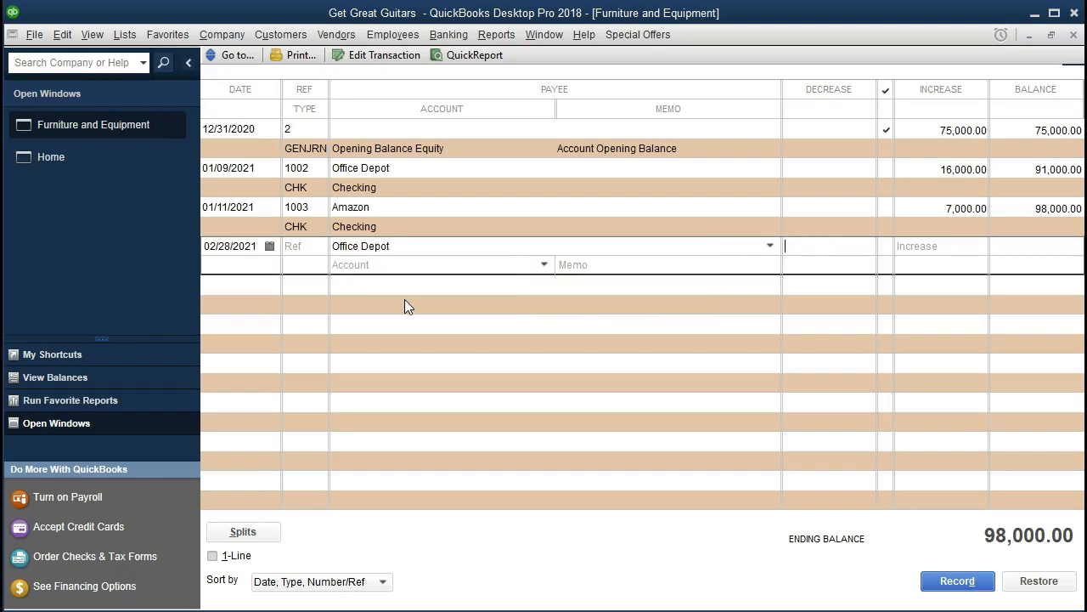
Enter a 5,000.00 increase charged to the Loan Payable account and record the transaction.
key(Tab)
text(5000)
key(Tab)
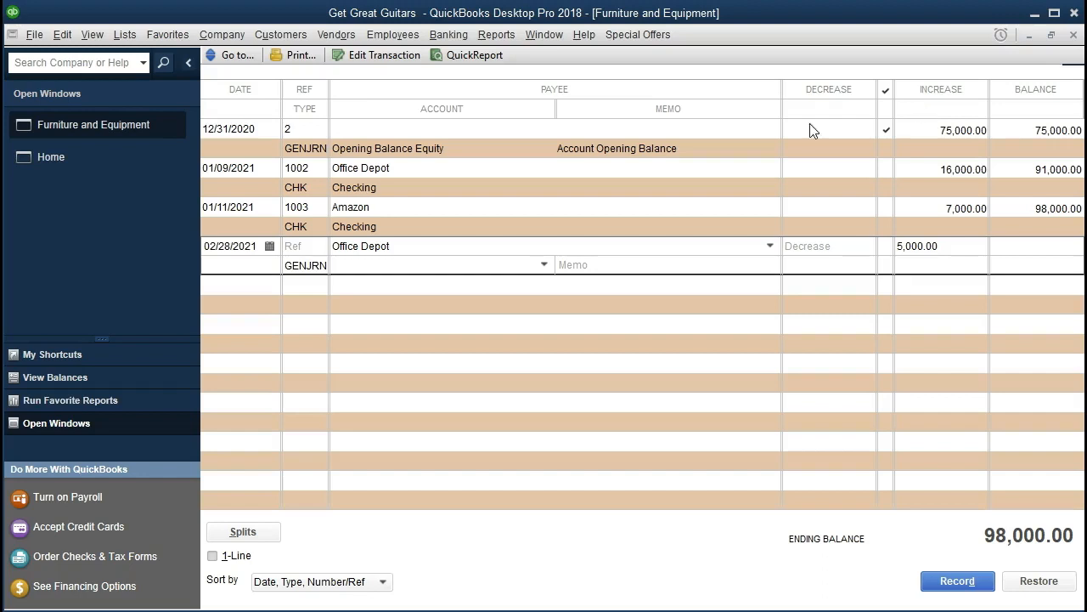
click(545, 265)
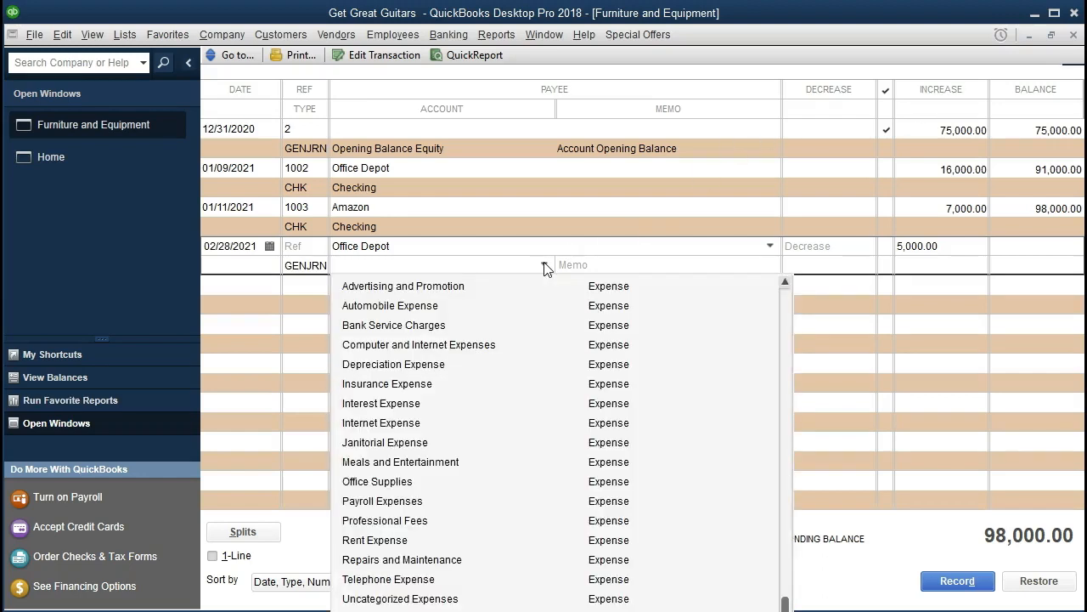
scroll(554, 374, up, 6)
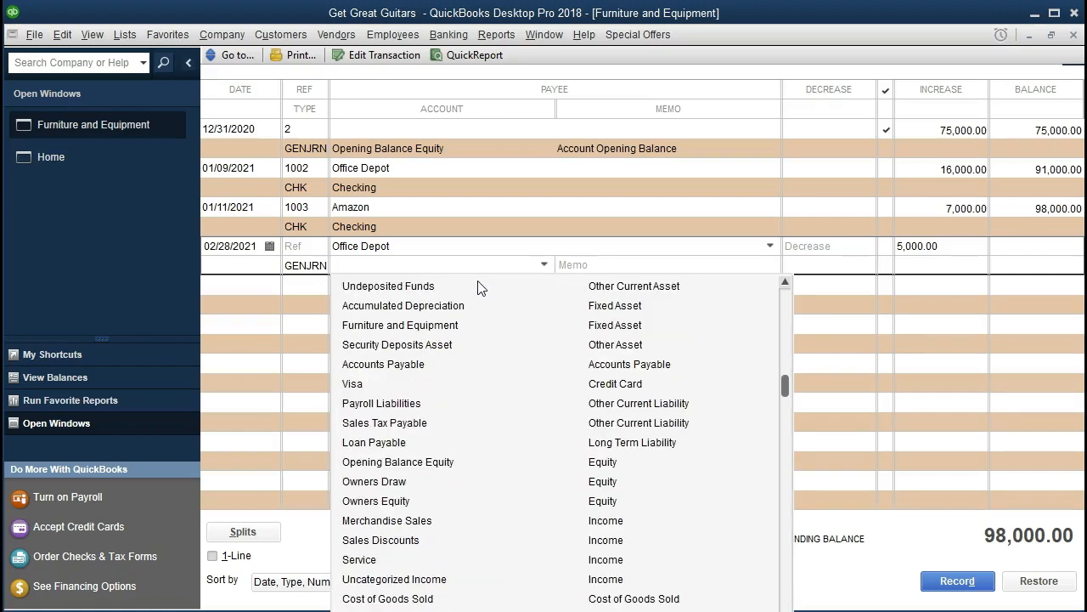
text(lo)
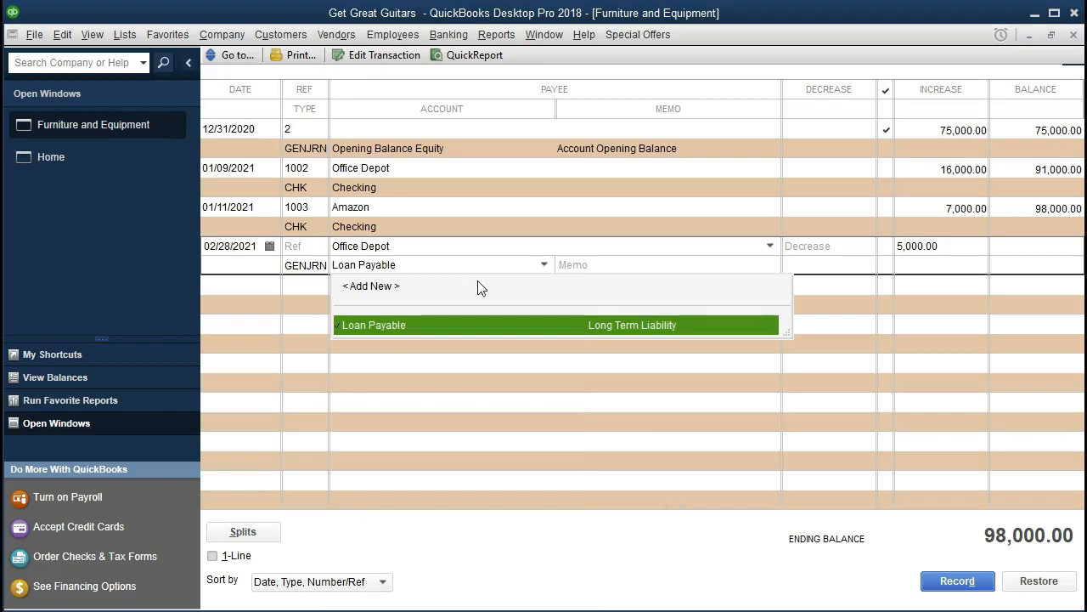
click(586, 334)
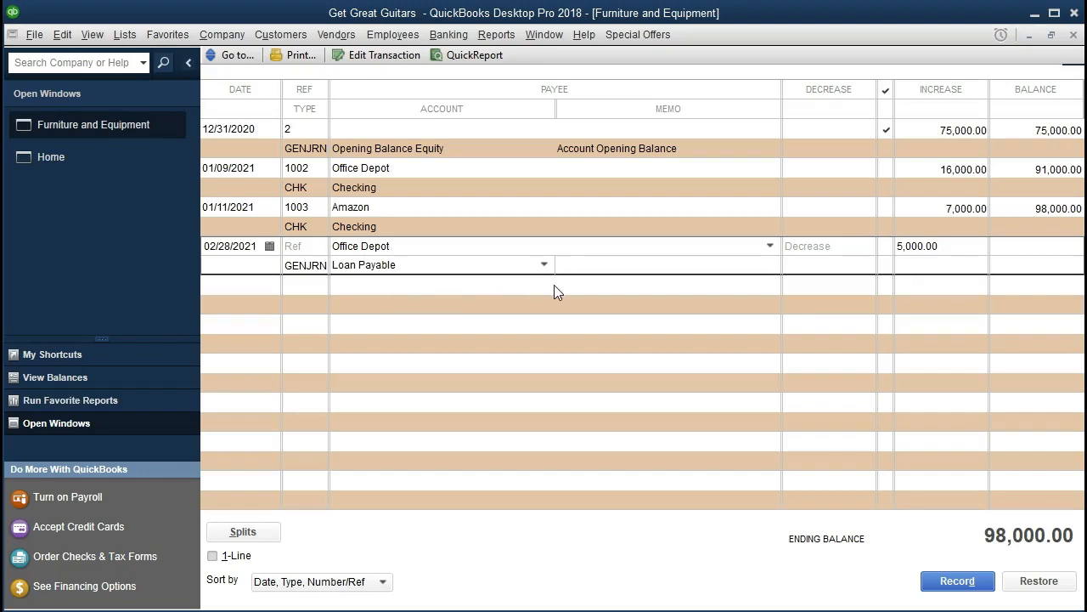
key(Return)
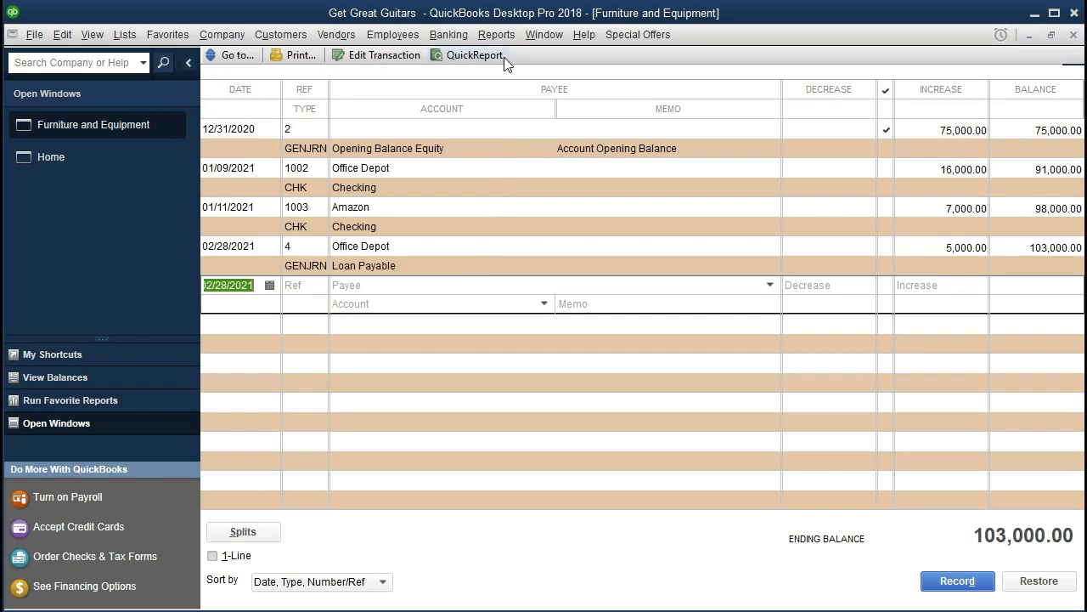
Open the standard Balance Sheet report.
click(501, 35)
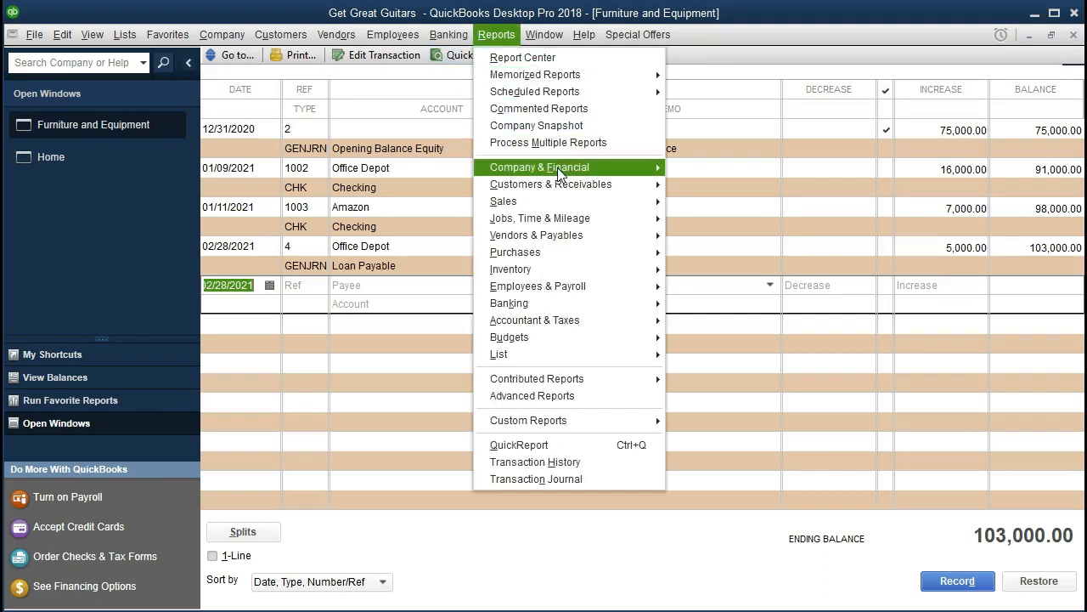
mouse_move(559, 168)
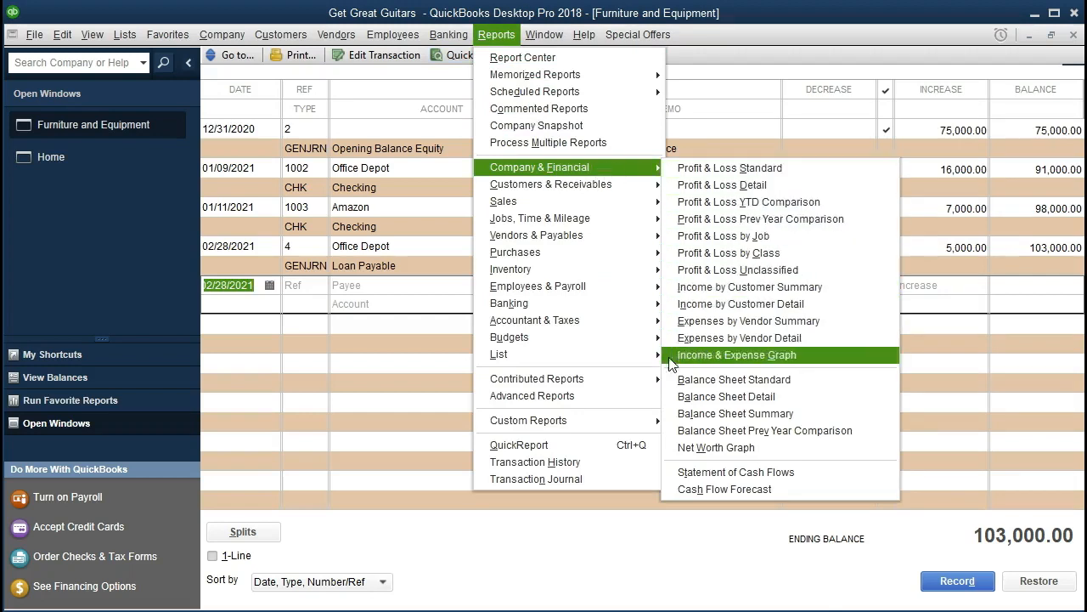
click(837, 388)
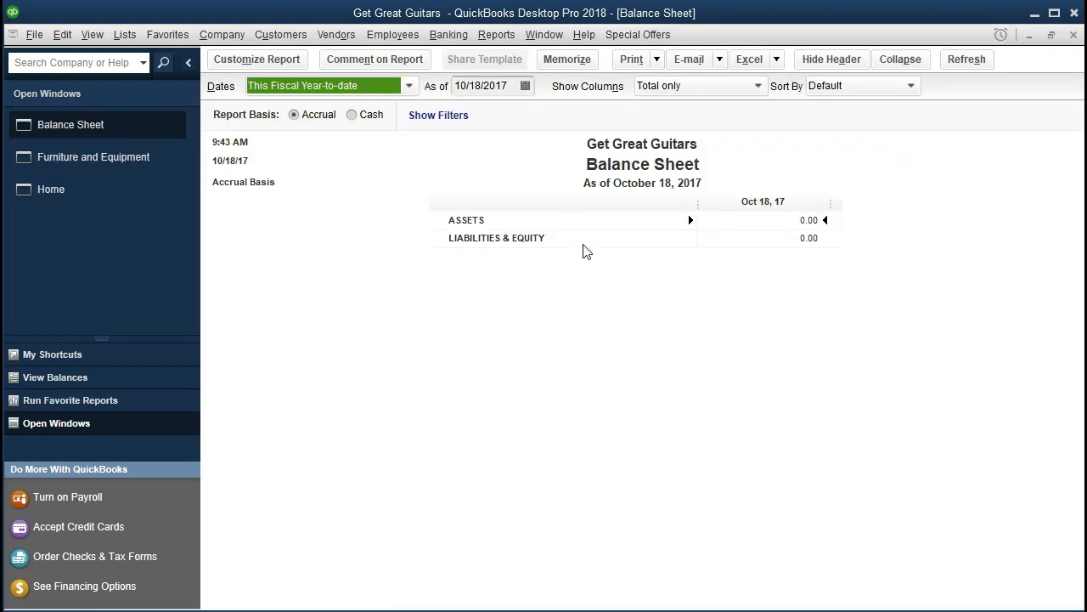
Customize the balance sheet's date range from 01/01/2021 to 12/31/2021.
click(238, 67)
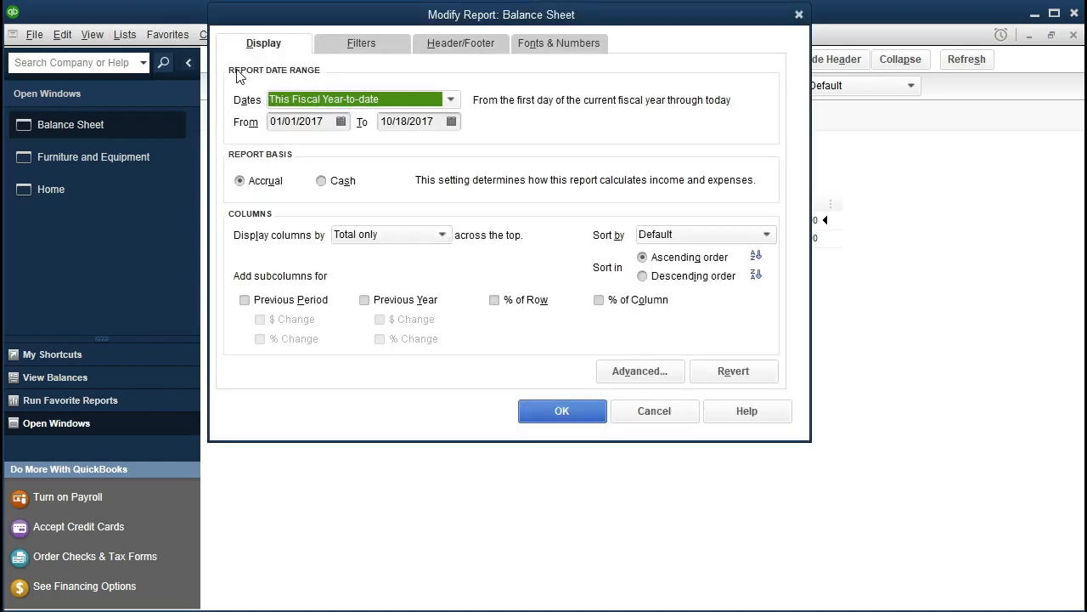
key(Tab)
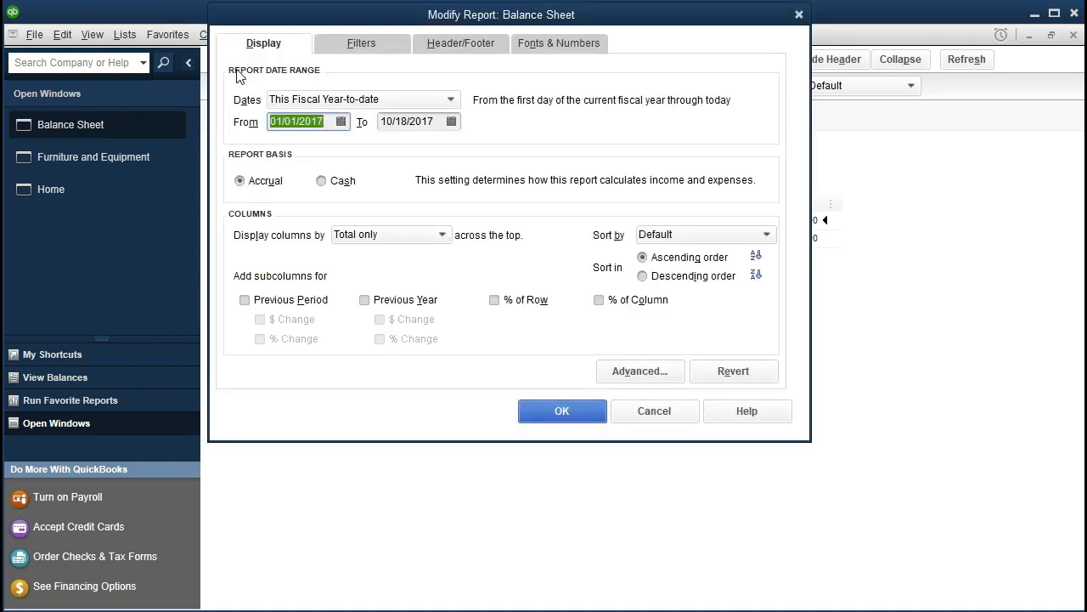
text(010121)
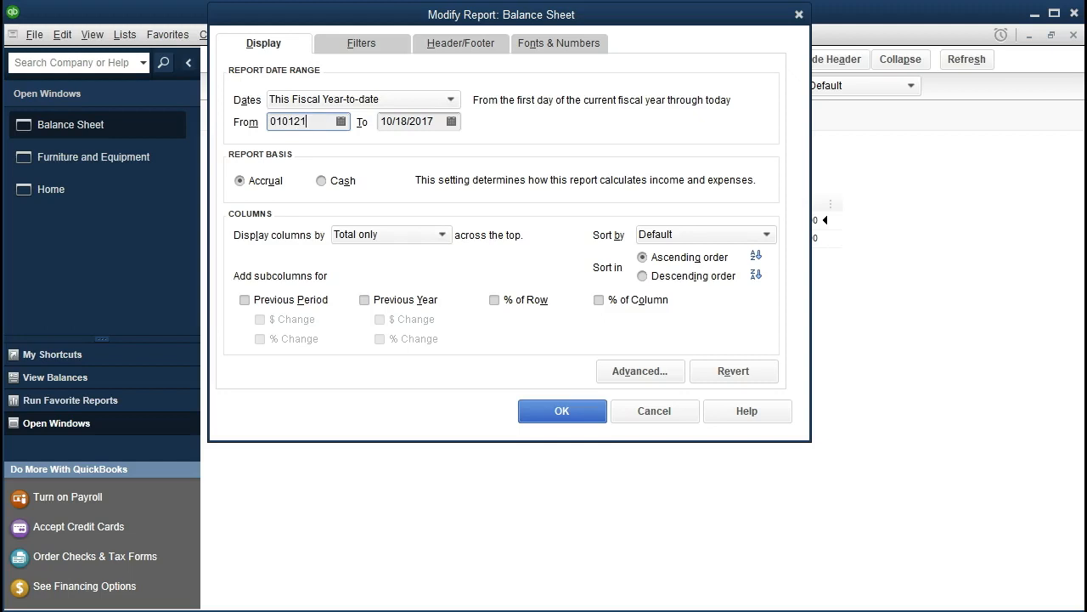
key(Tab)
text(123121)
key(Tab)
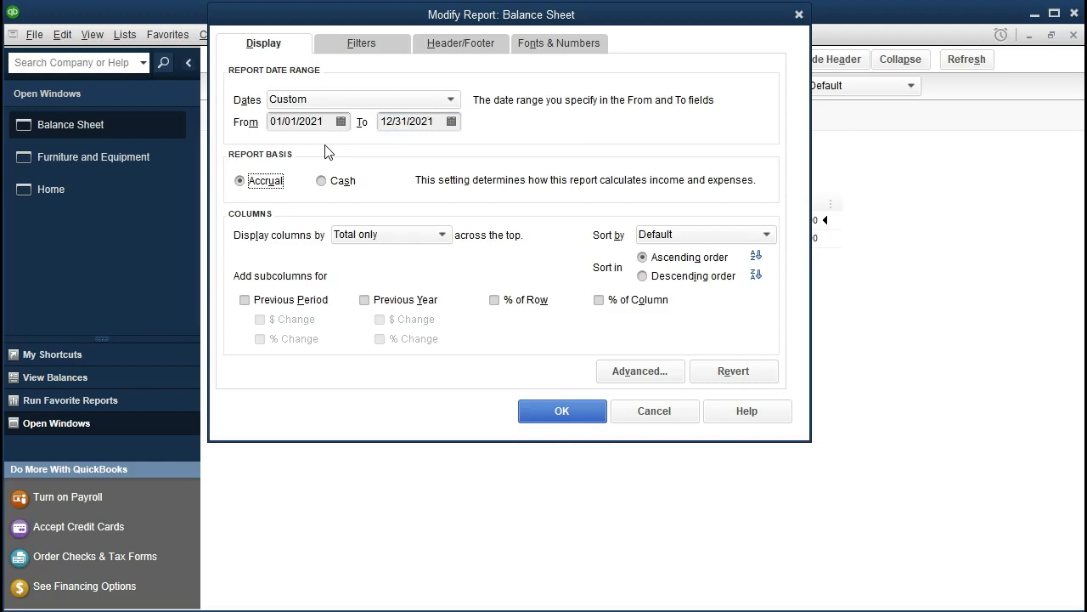
click(541, 415)
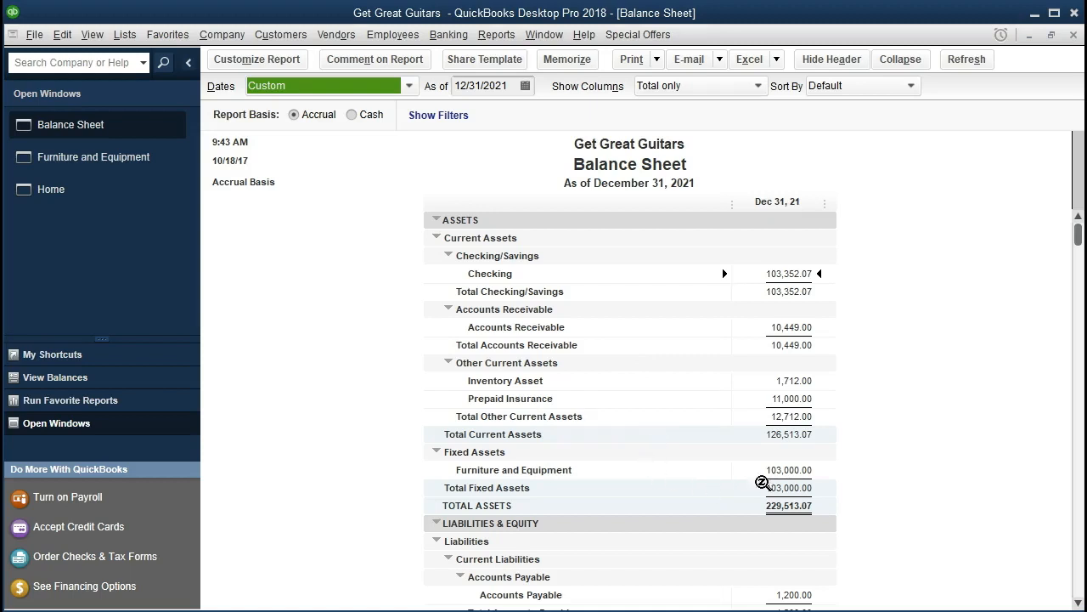
Drill down into the Furniture and Equipment balance to its 02/28/2021 journal entry, then close the drill-down windows.
click(790, 472)
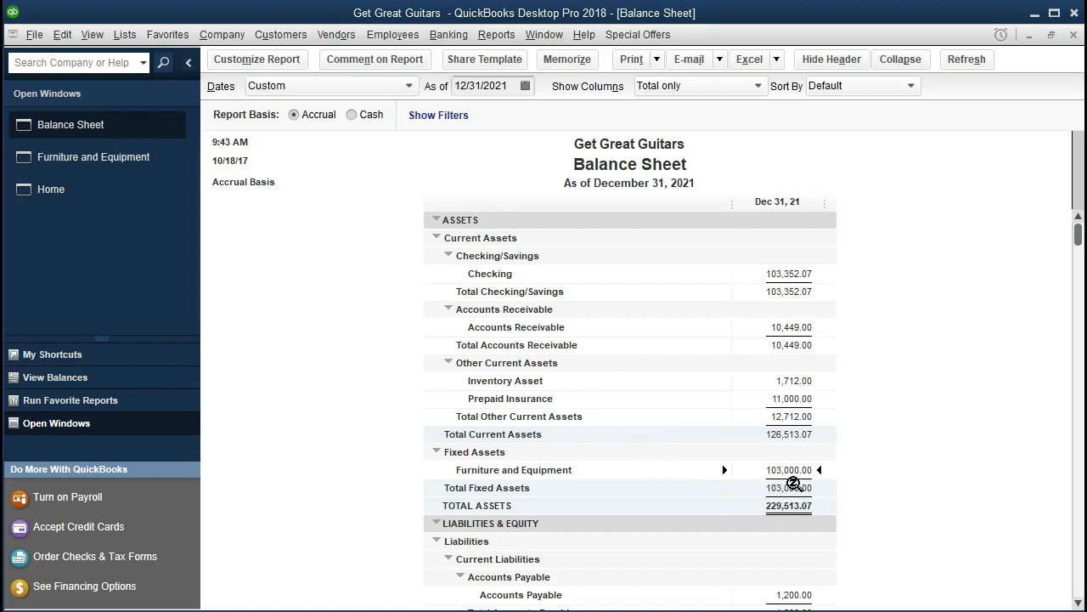
double_click(768, 473)
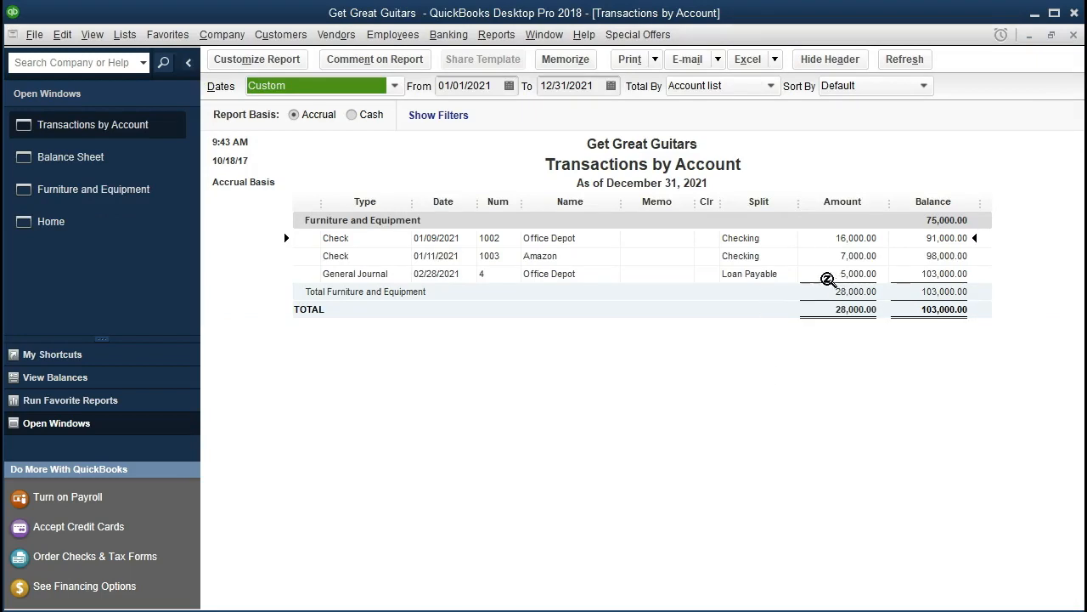
double_click(828, 275)
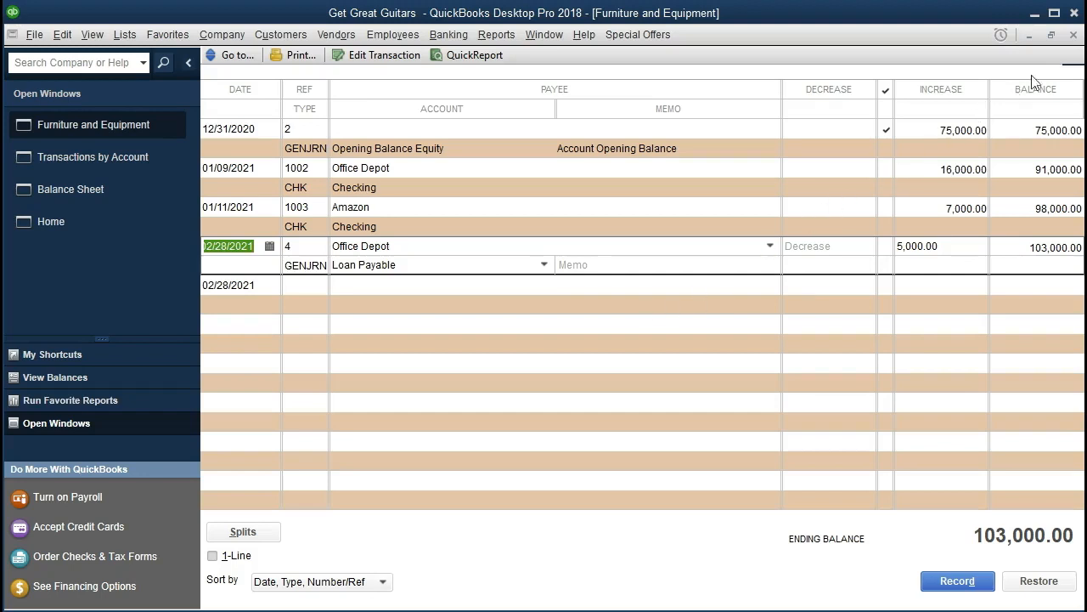
click(1074, 35)
click(1074, 35)
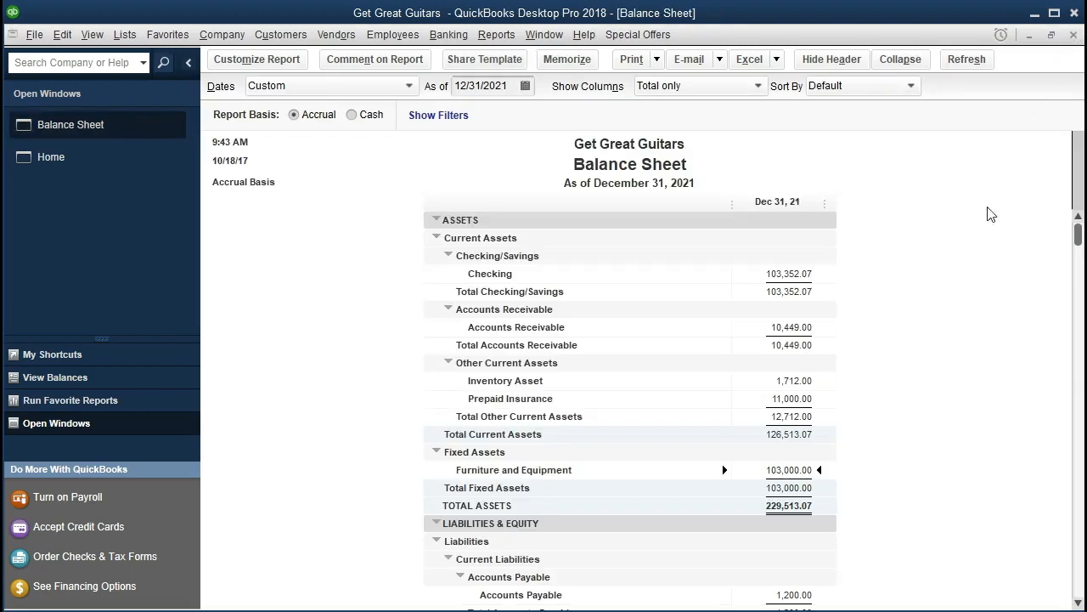
Drill down into the Loan Payable balance and open its 02/28/2021 journal entry, then close the register.
scroll(935, 330, down, 4)
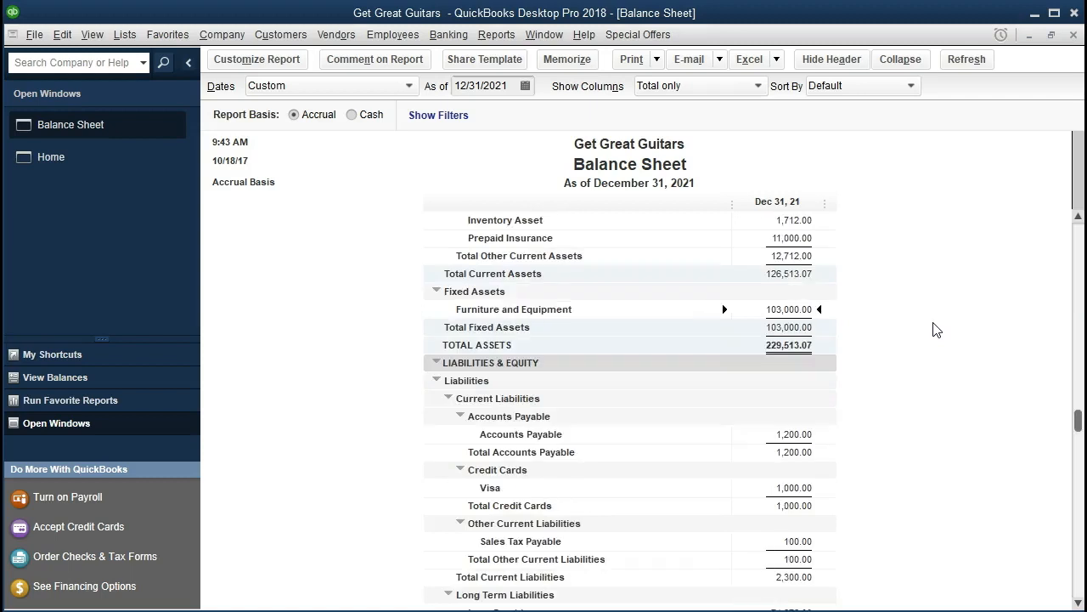
scroll(936, 330, down, 2)
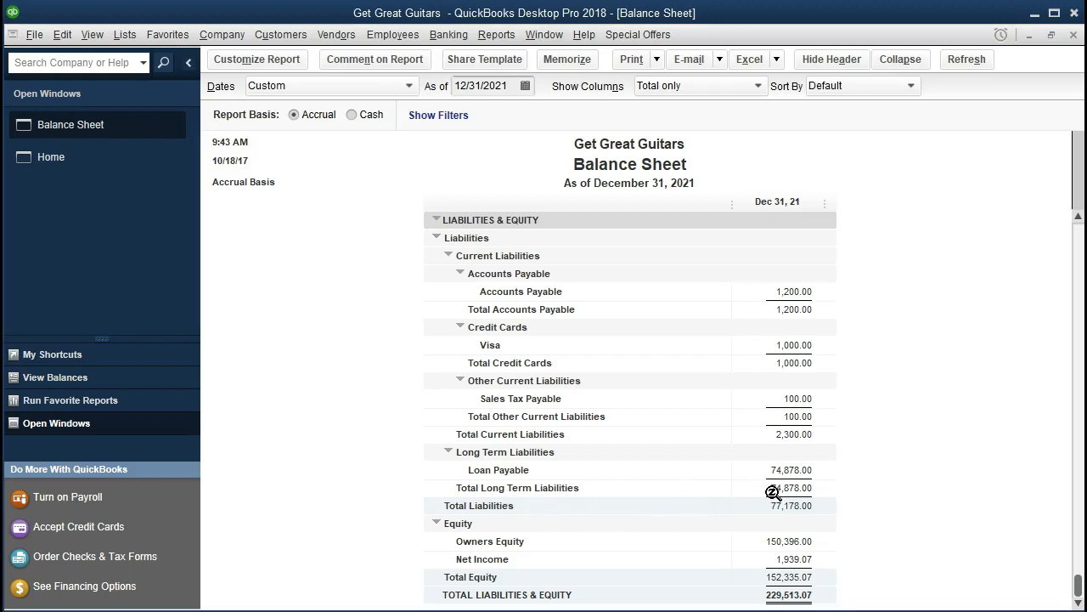
click(756, 472)
double_click(755, 472)
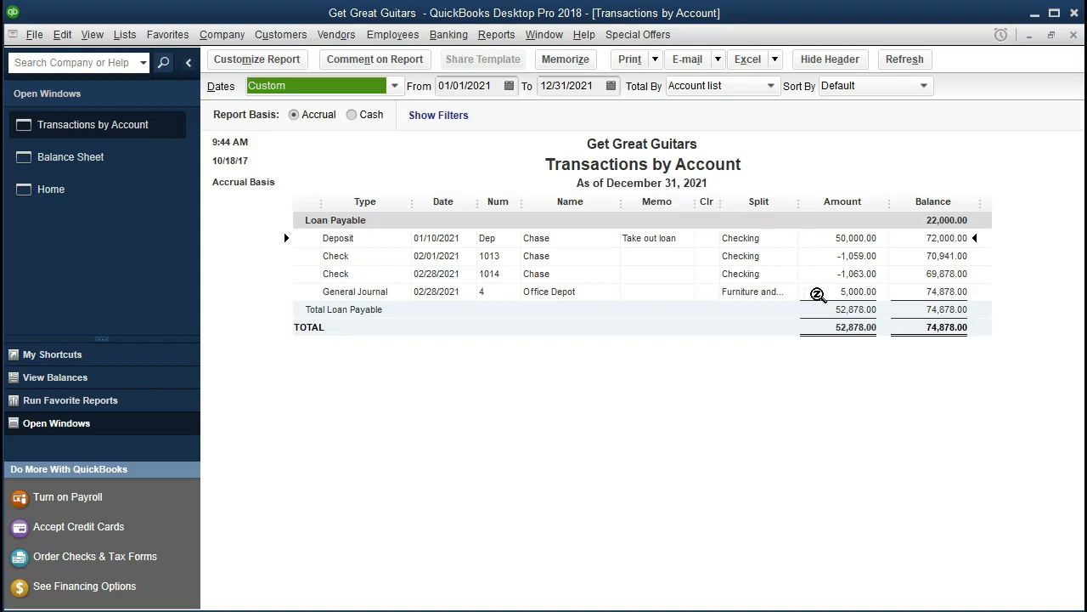
click(817, 294)
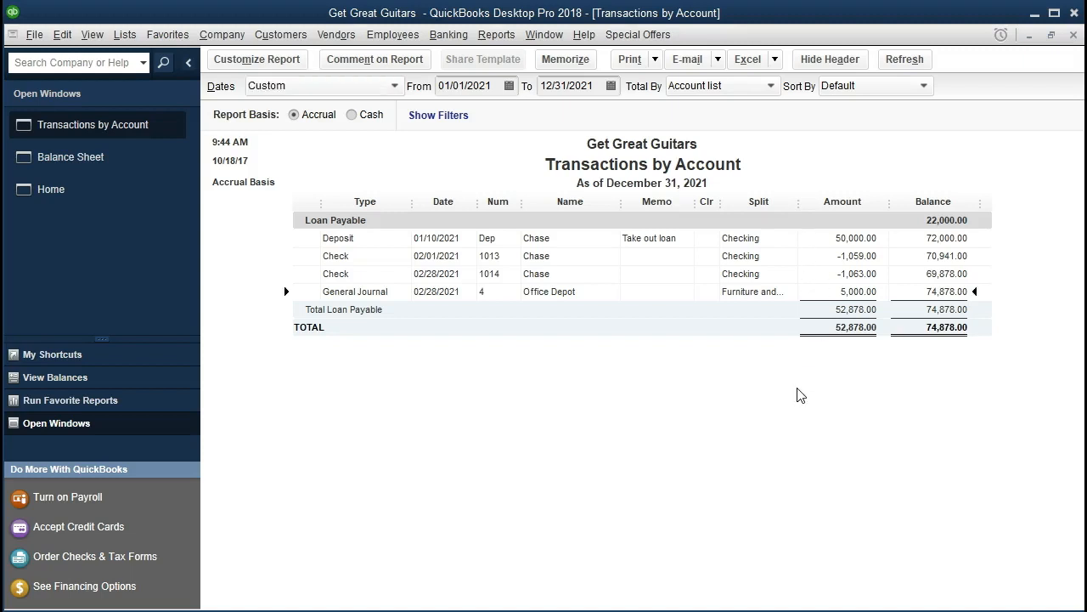
double_click(826, 293)
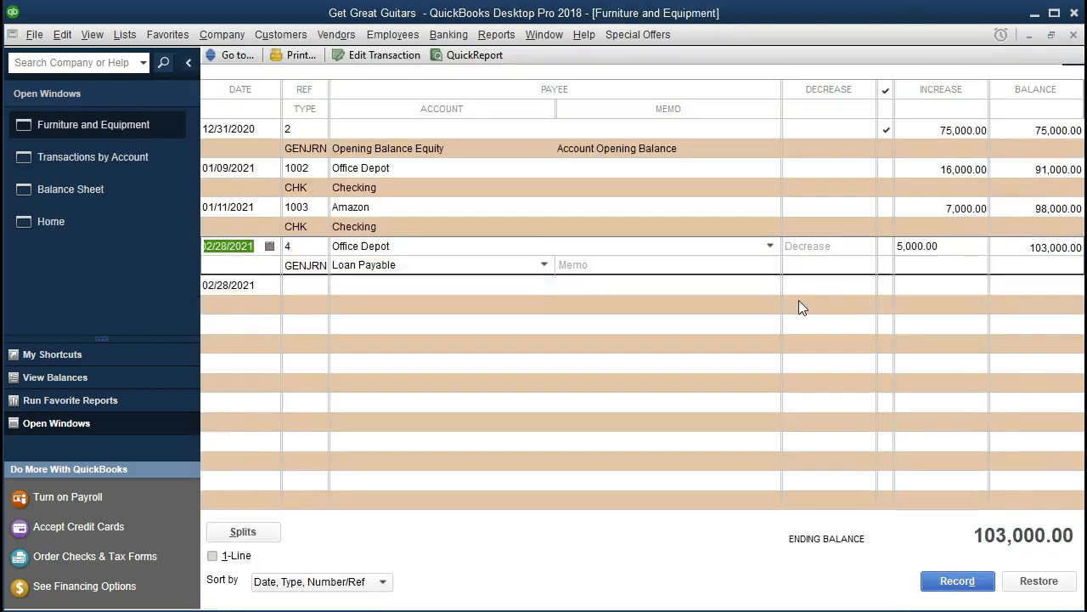
click(1074, 36)
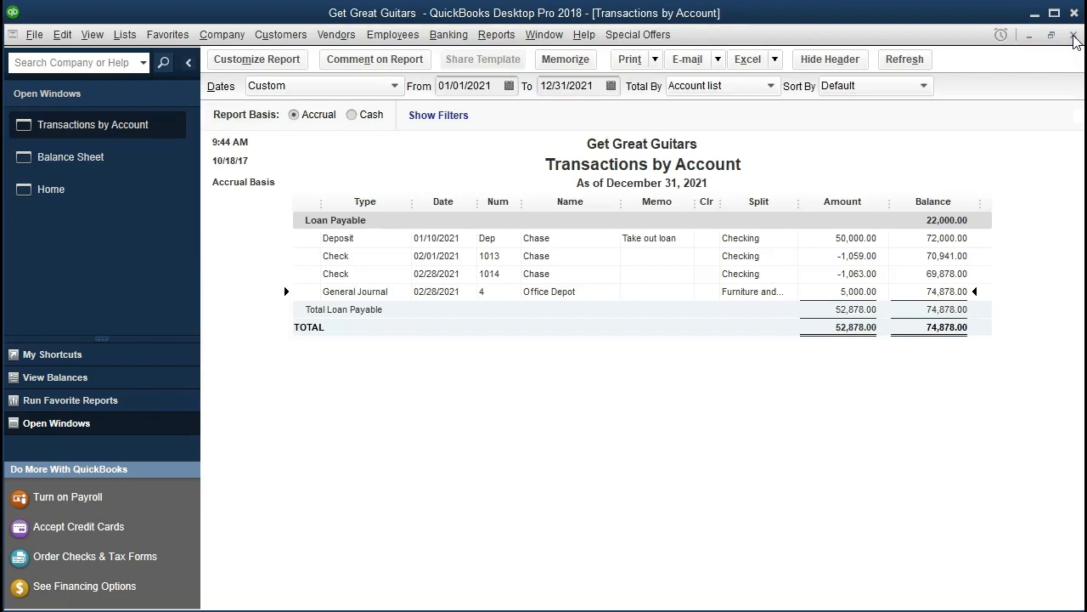